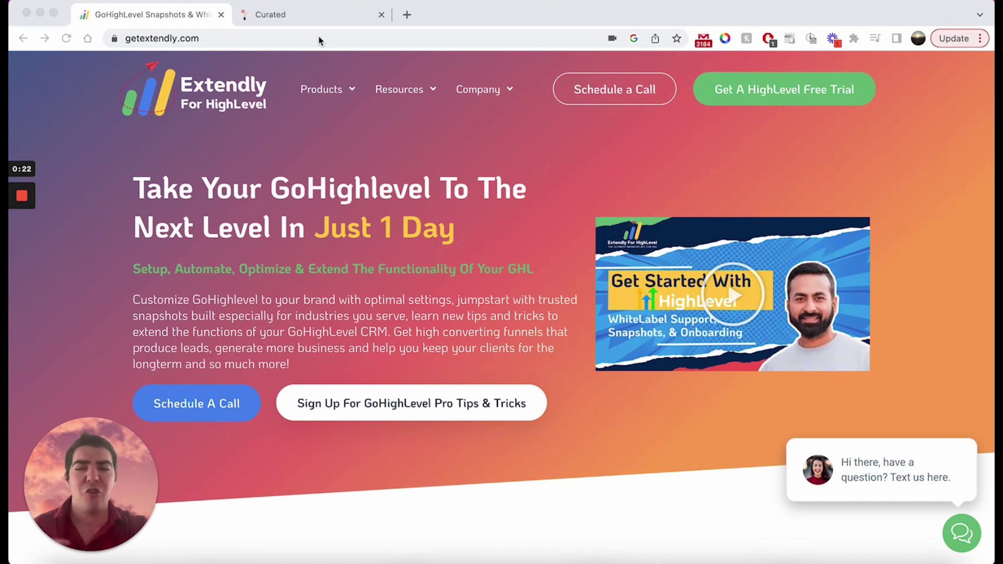
- Switch to the GoHighLevel tab and open Settings on the Business Profile page
click(314, 15)
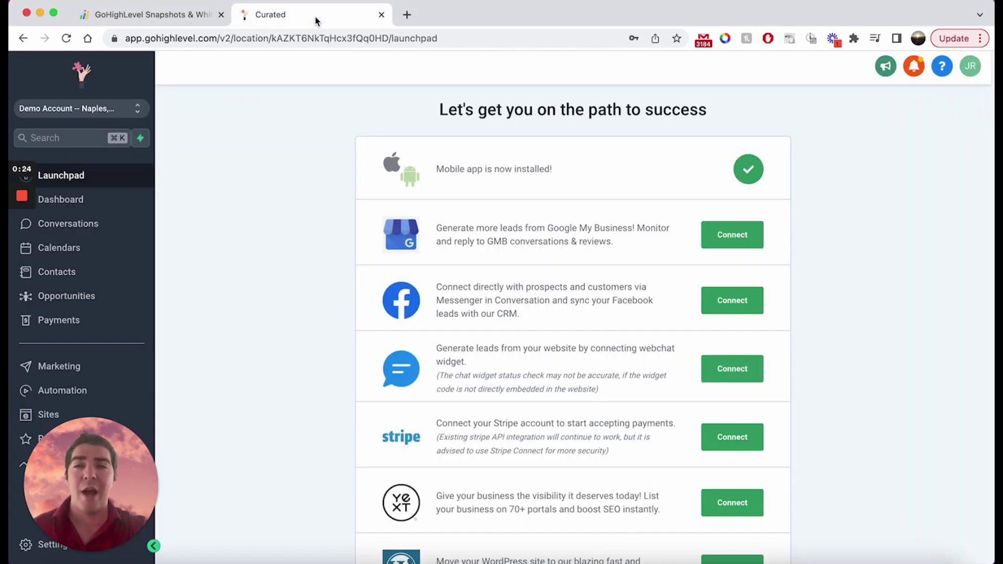
click(64, 510)
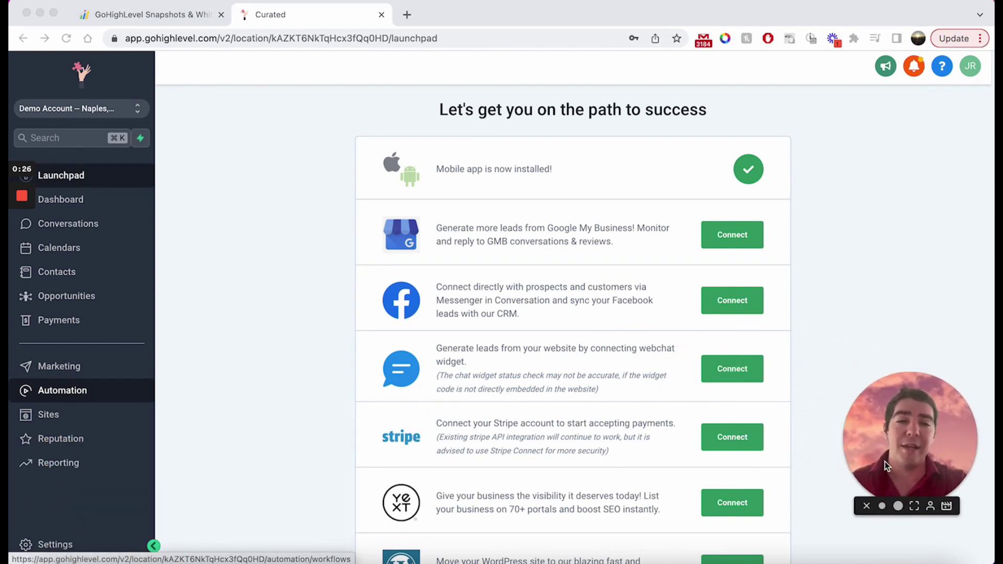
click(73, 544)
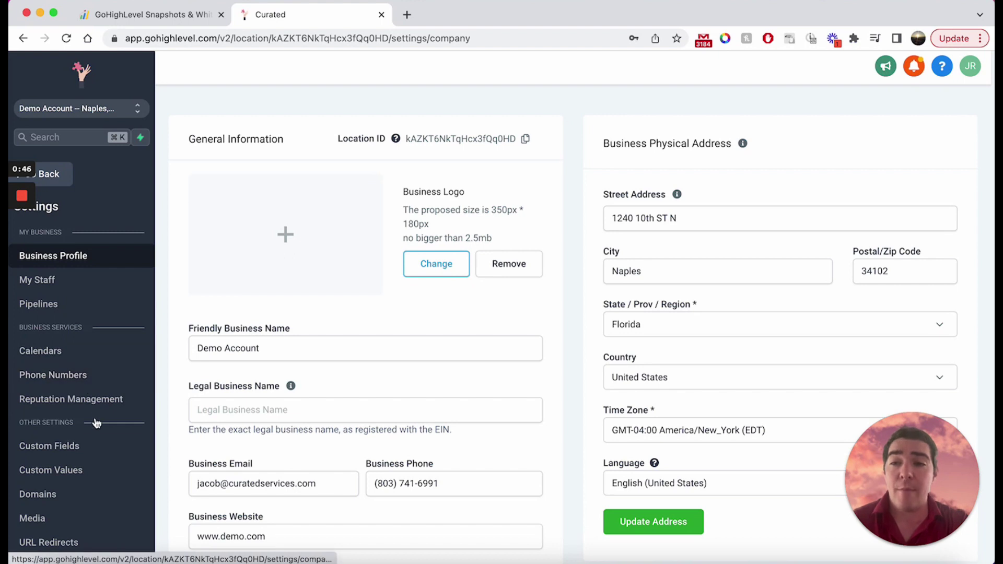
scroll(79, 399, down, 3)
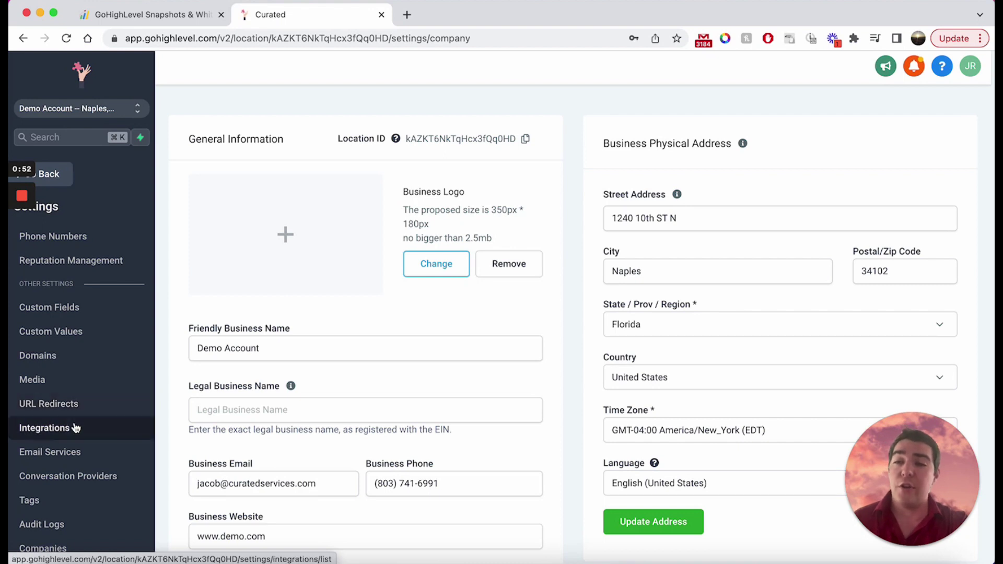
scroll(76, 428, up, 3)
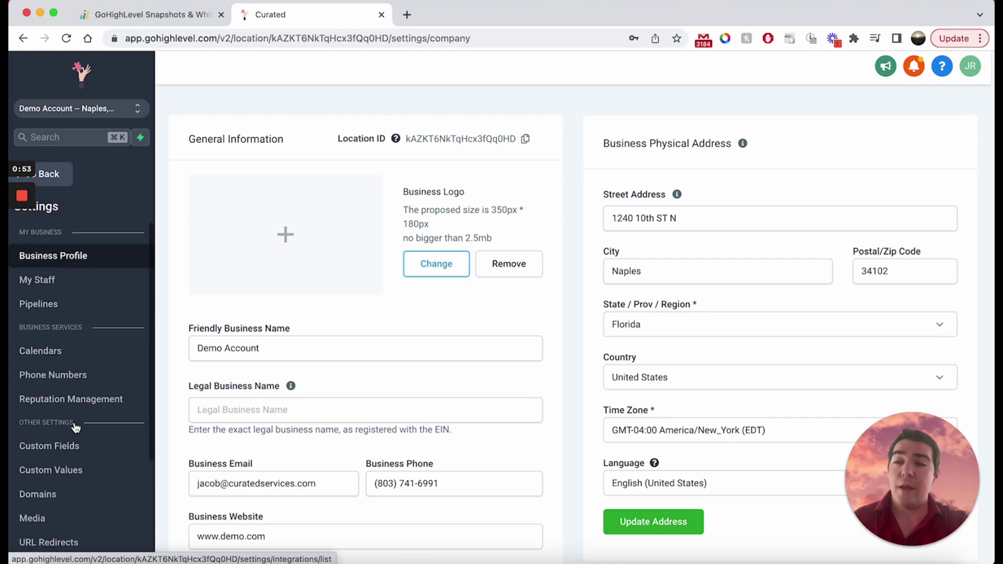
- Open My Staff, edit a team member and expand their User Permissions
click(69, 287)
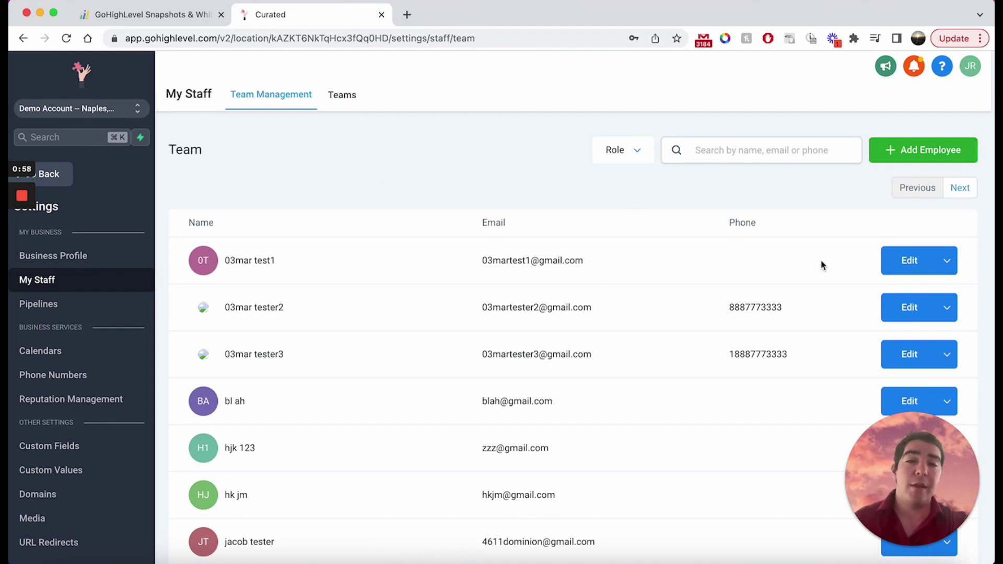
click(897, 266)
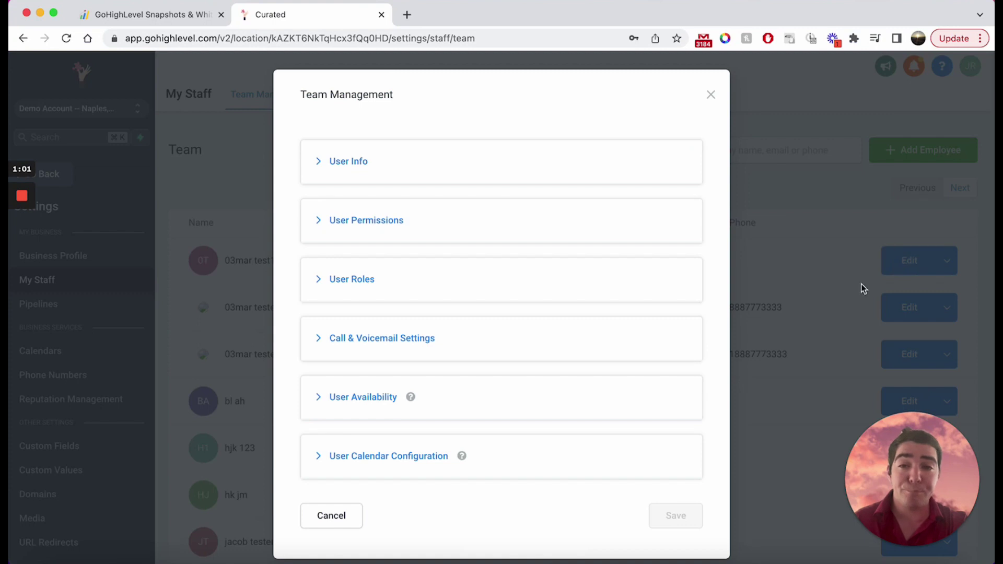
click(343, 220)
scroll(394, 292, down, 5)
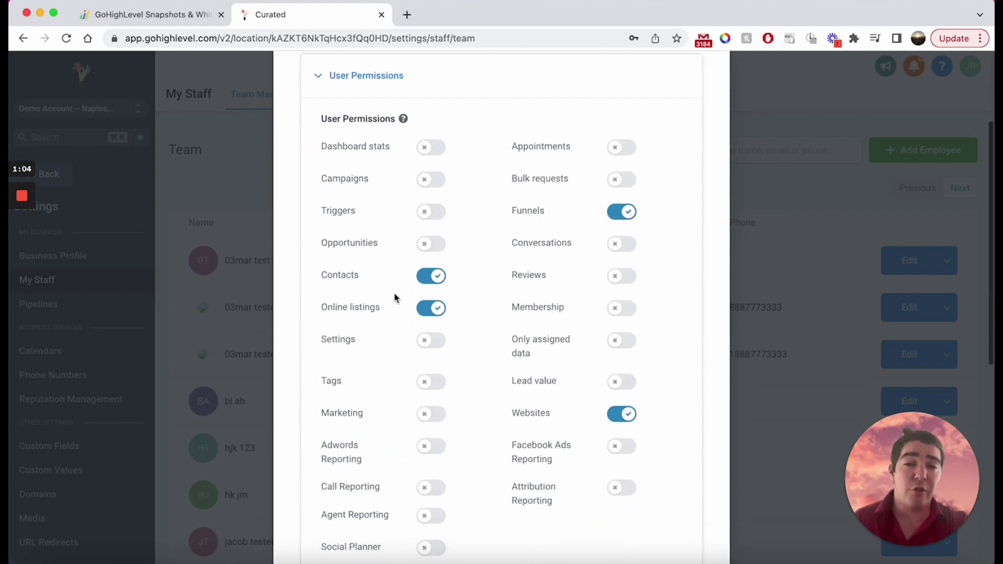
- Enable Settings, Opportunities, Campaigns, Triggers, Dashboard stats, Appointments, Bulk requests, Conversations, Reviews, Membership; keep Only assigned data off
click(433, 343)
click(430, 244)
click(431, 179)
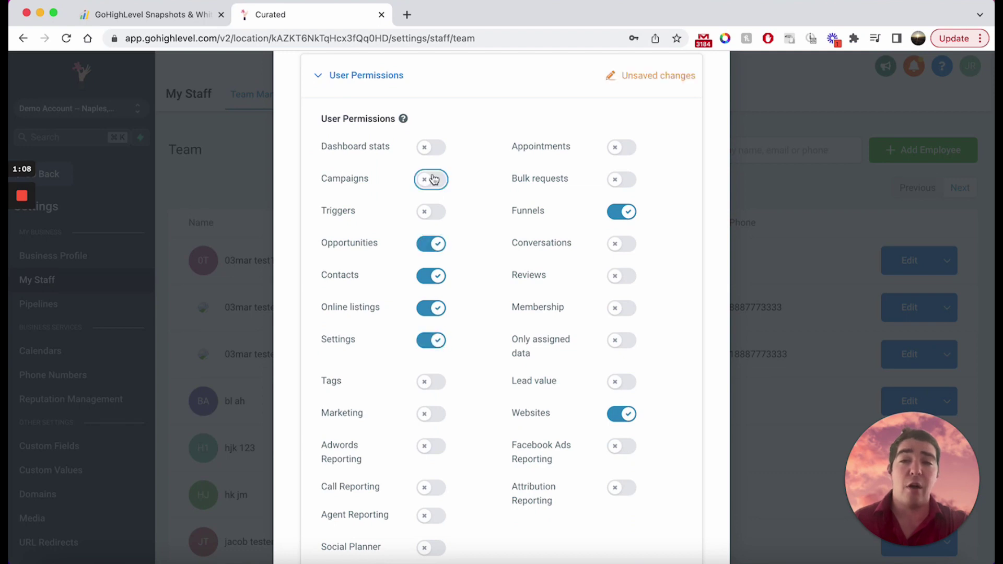
click(435, 233)
click(431, 147)
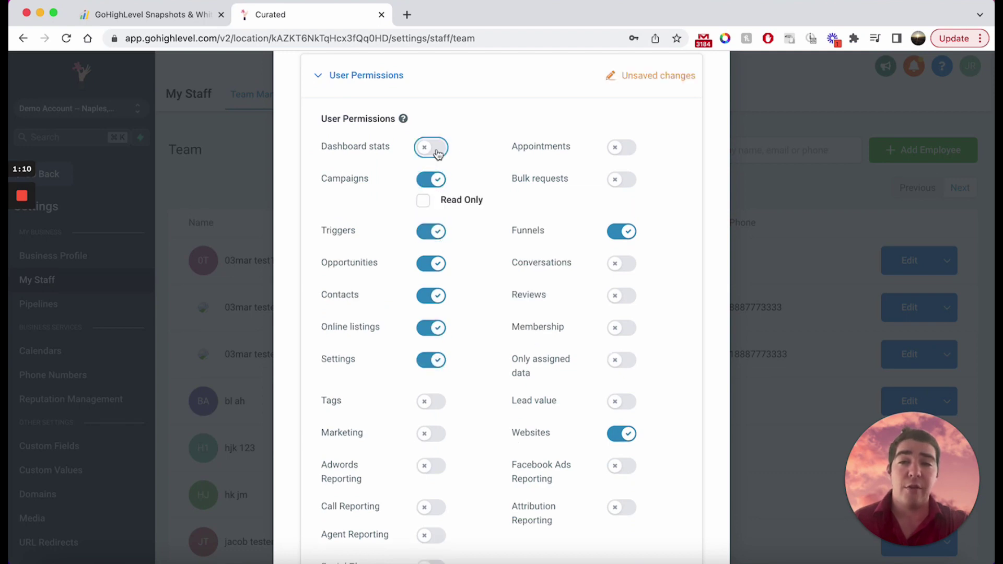
click(624, 147)
click(626, 180)
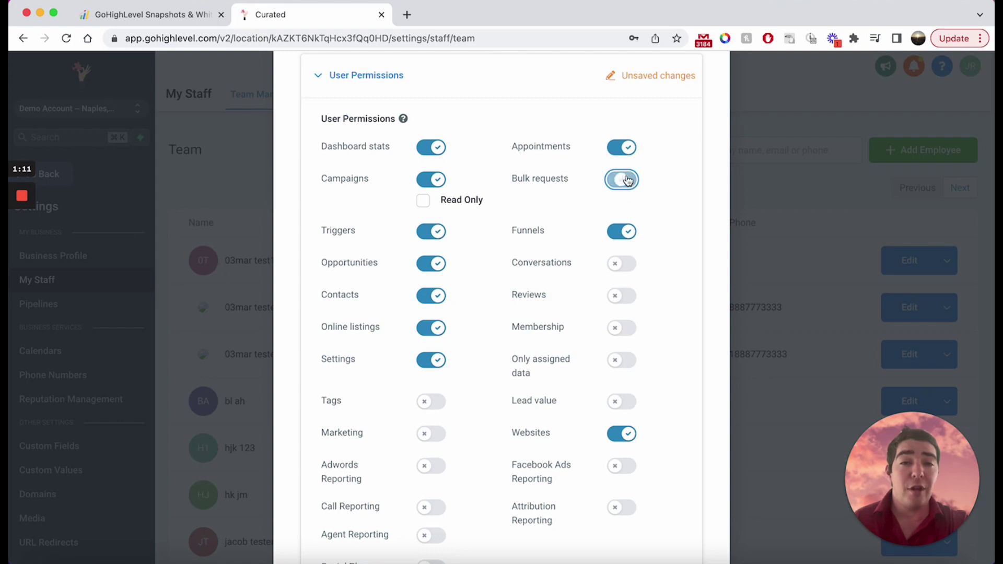
click(624, 263)
click(626, 296)
click(625, 329)
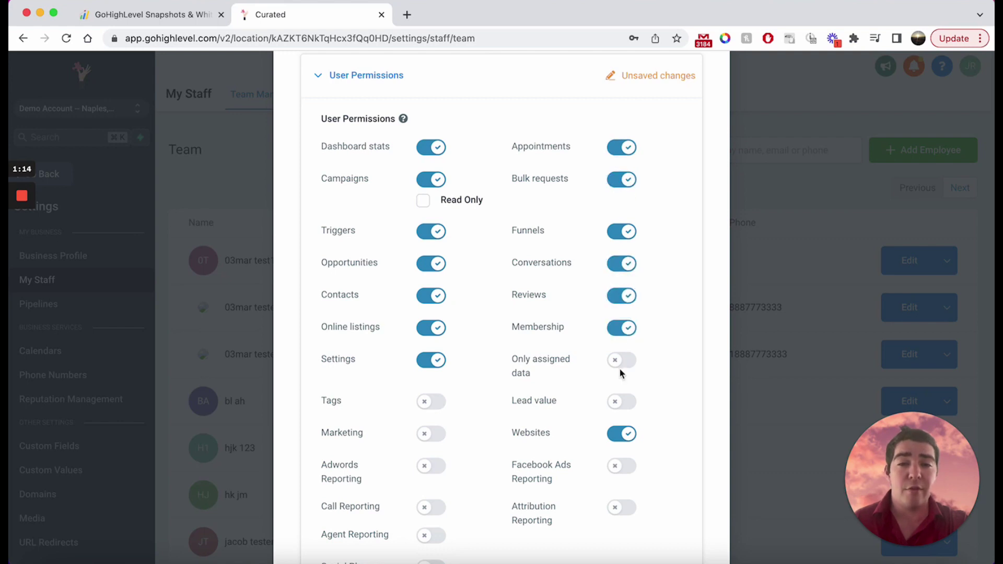
click(620, 363)
click(637, 212)
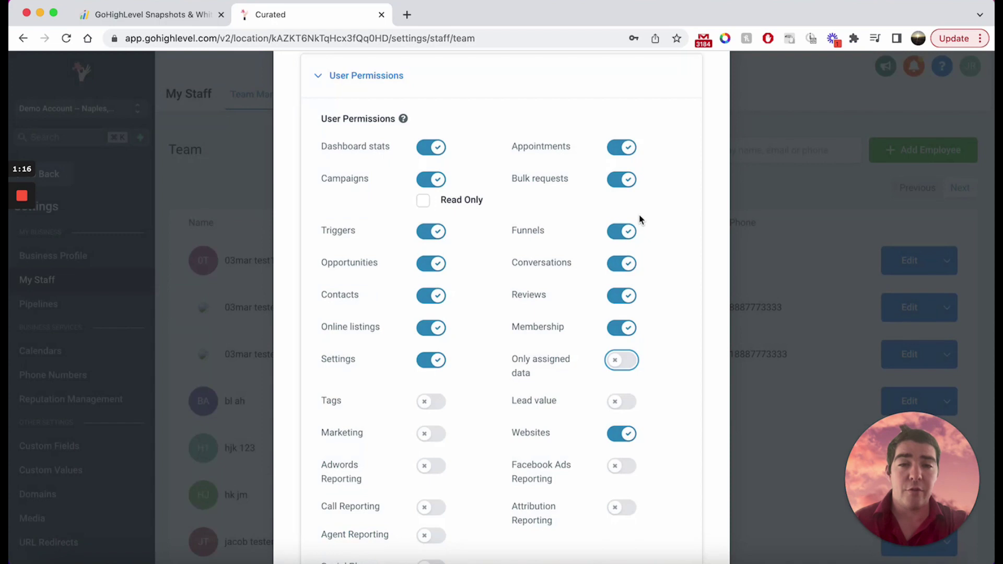
- Enable Tags, Marketing, Lead value, Facebook Ads and Attribution Reporting, Blogging, Affiliate Manager, Workflows, Social Planner
scroll(497, 228, down, 3)
click(437, 232)
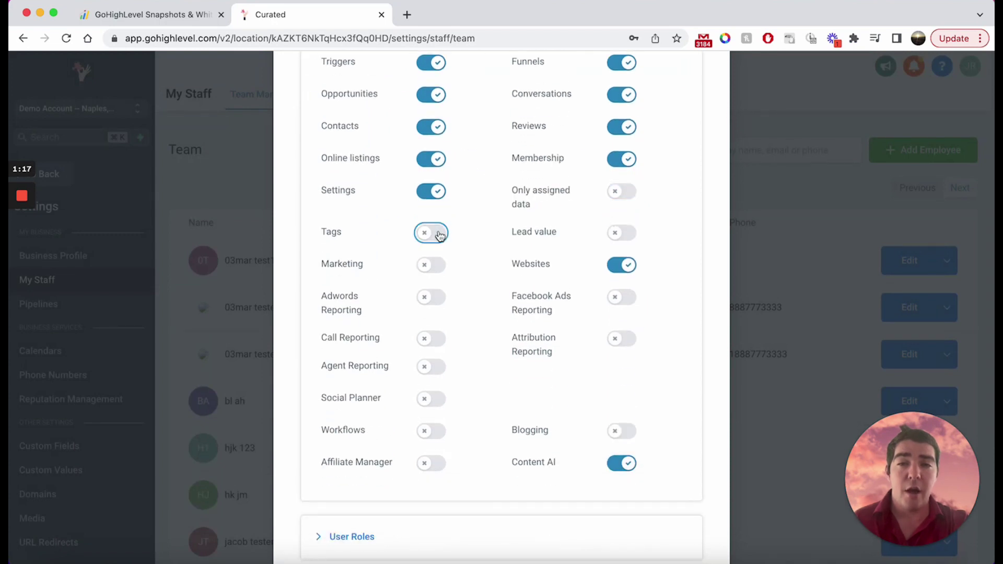
click(438, 264)
click(619, 232)
click(621, 296)
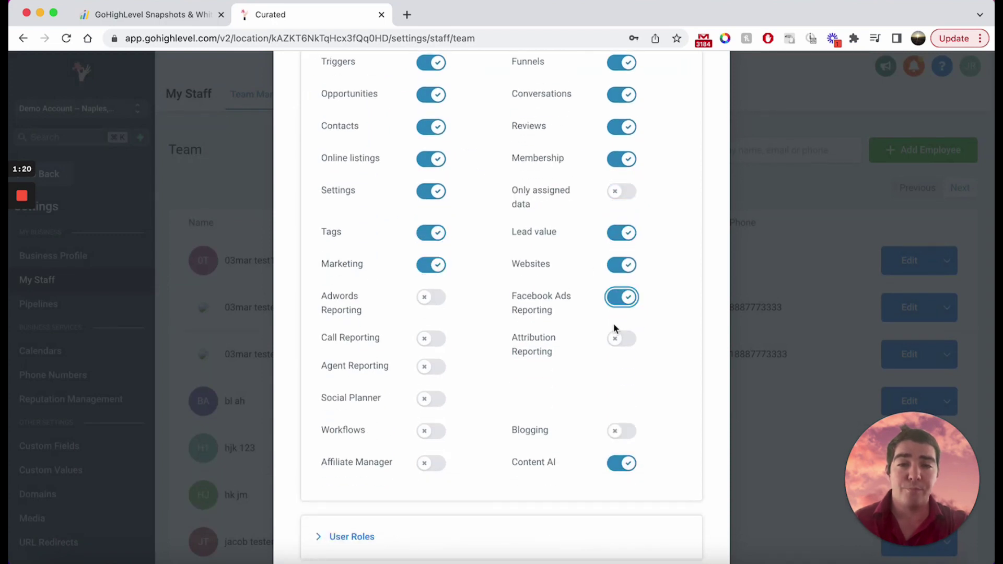
click(618, 340)
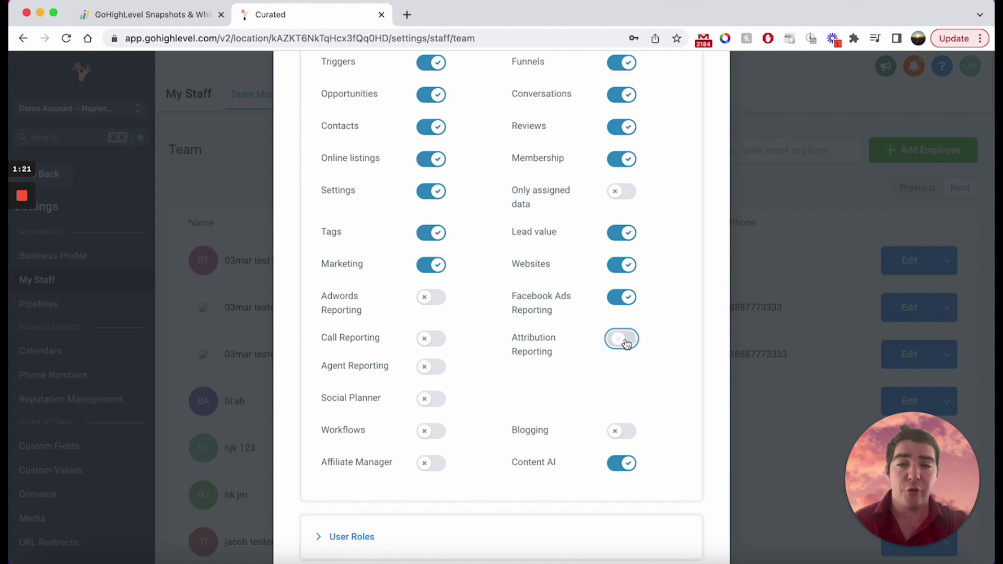
click(621, 432)
click(434, 463)
click(432, 431)
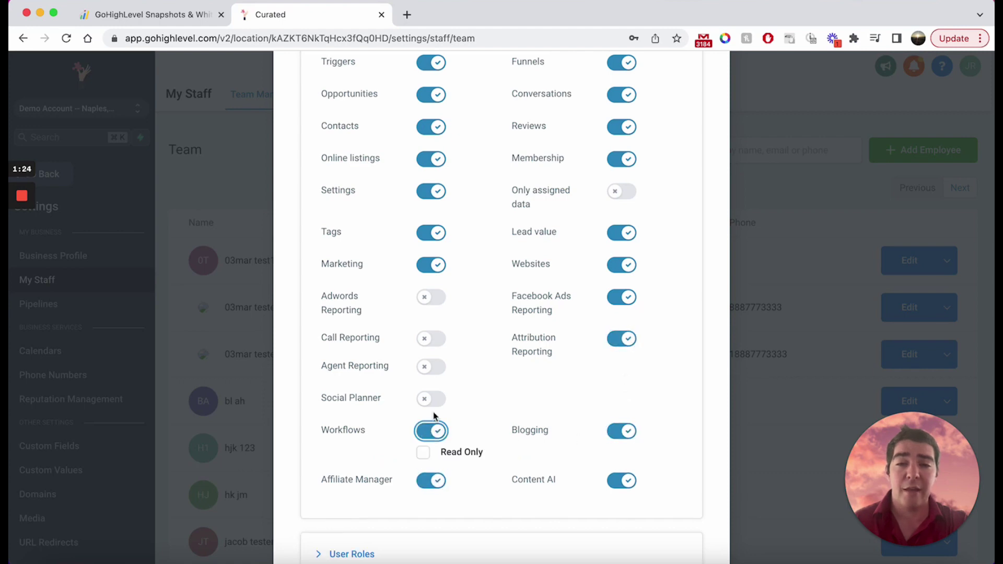
click(430, 400)
- Enable Agent Reporting, Call Reporting and Adwords Reporting
scroll(431, 406, up, 1)
click(432, 394)
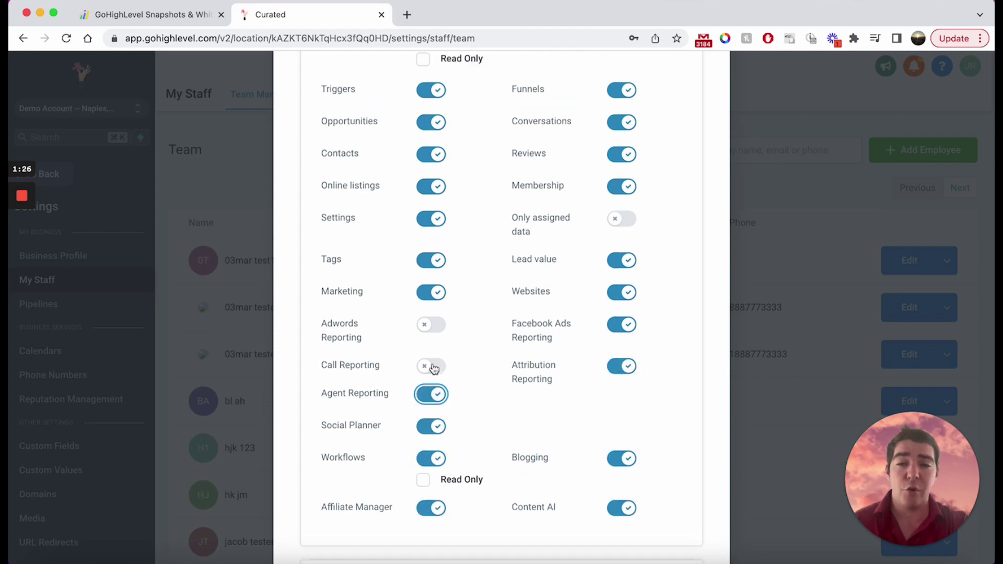
click(432, 366)
click(431, 325)
- Switch off the Funnels and Websites permissions for the team member
scroll(441, 321, up, 3)
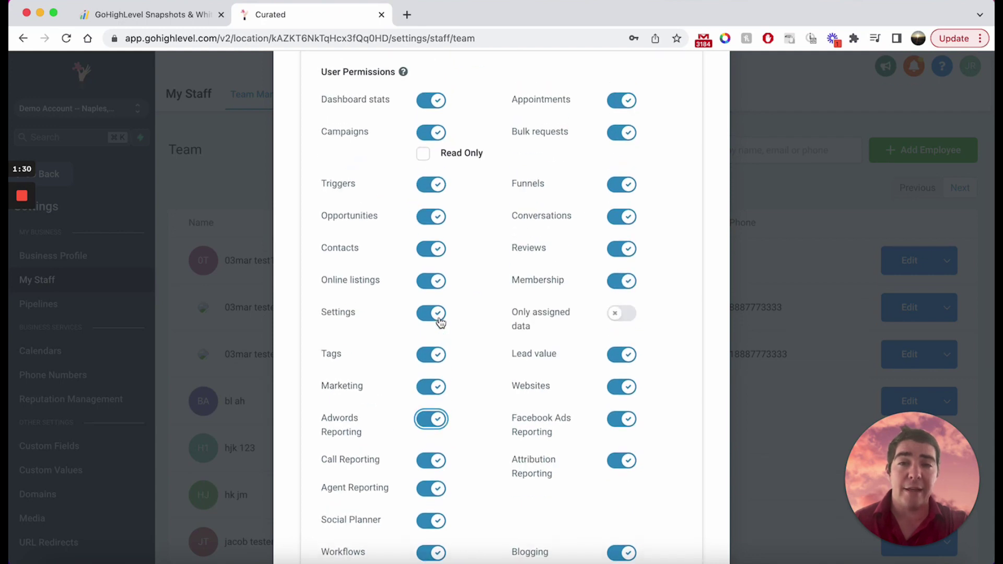
click(617, 188)
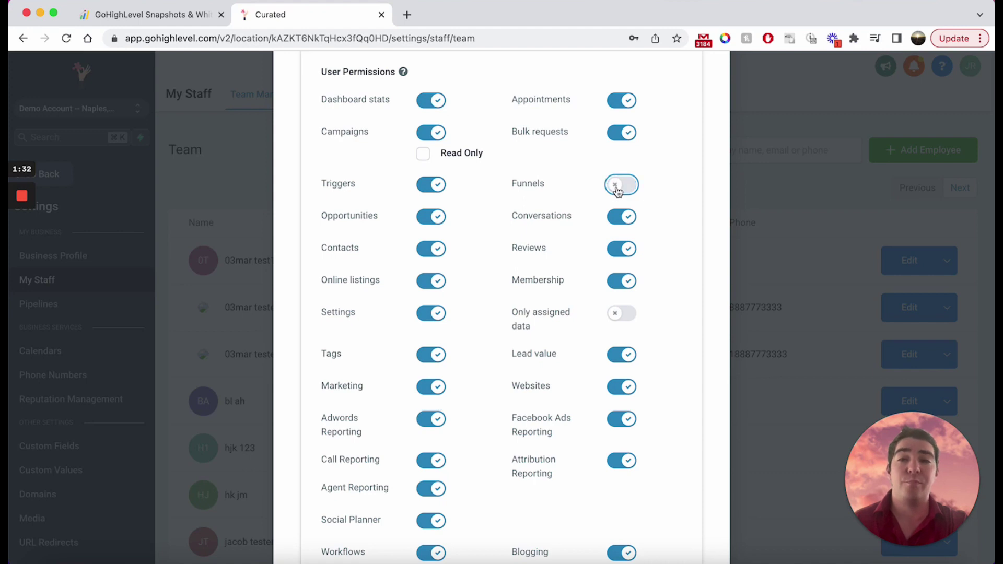
click(621, 389)
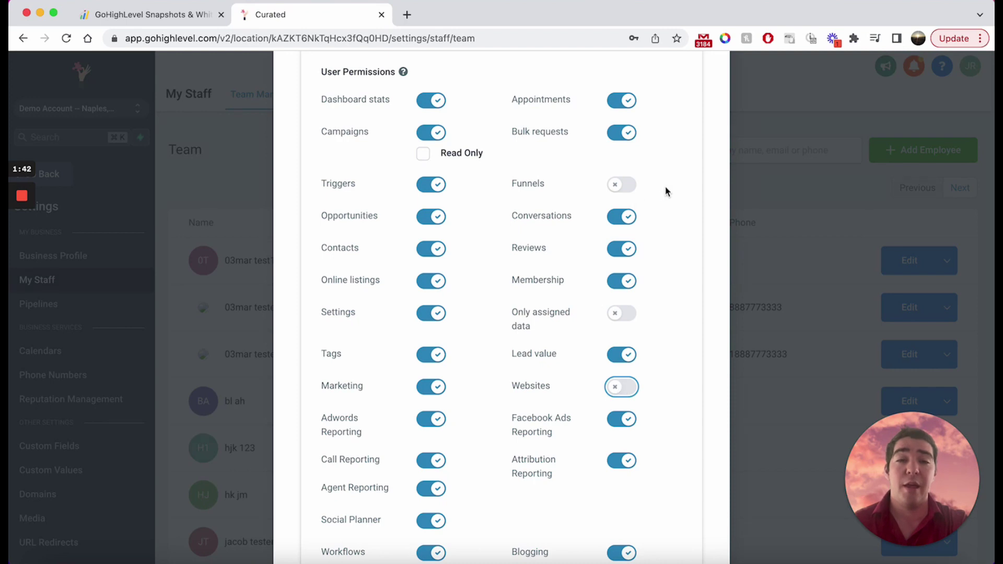
click(703, 296)
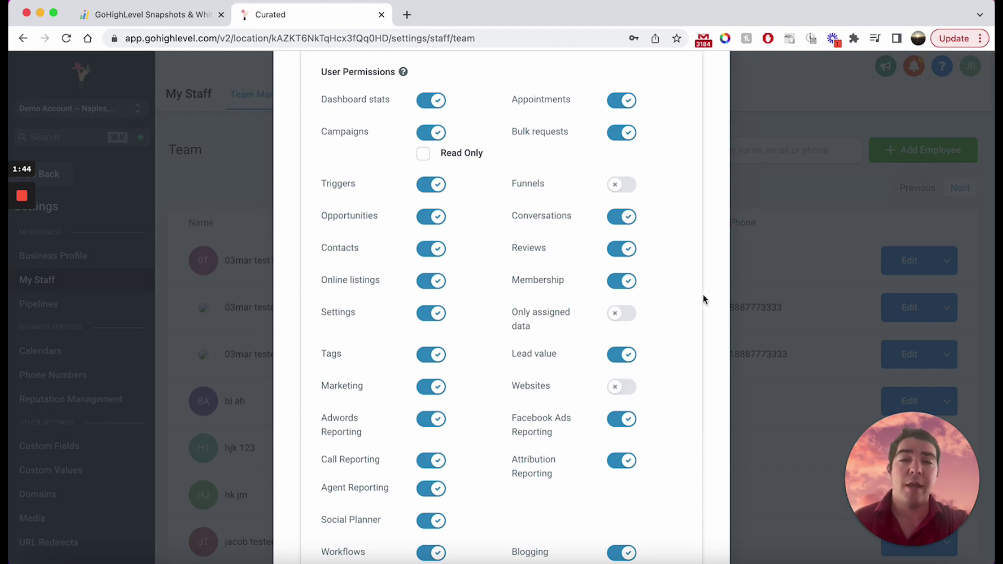
scroll(703, 298, down, 8)
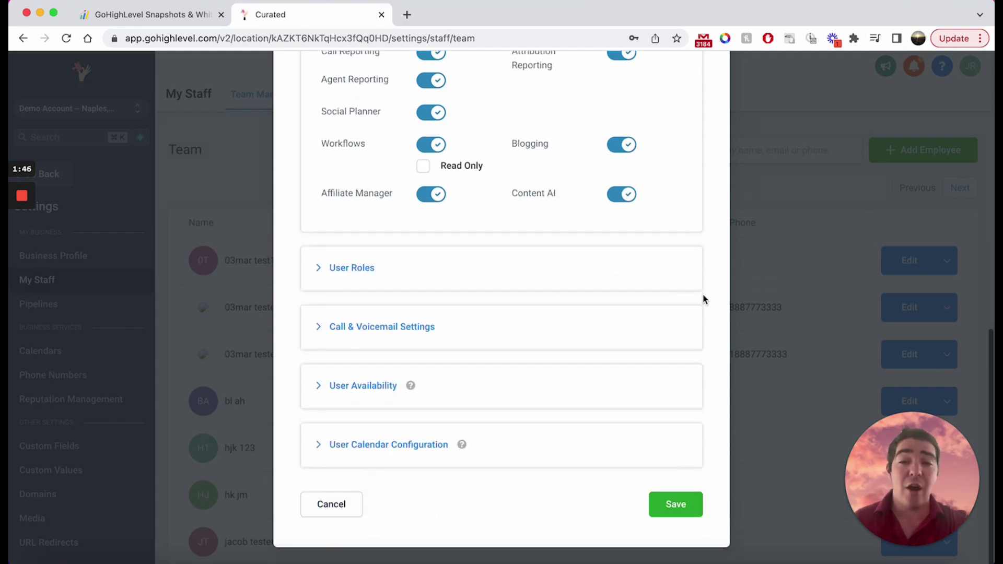
- Set the staff member's User Role to Admin
click(409, 272)
scroll(408, 272, down, 1)
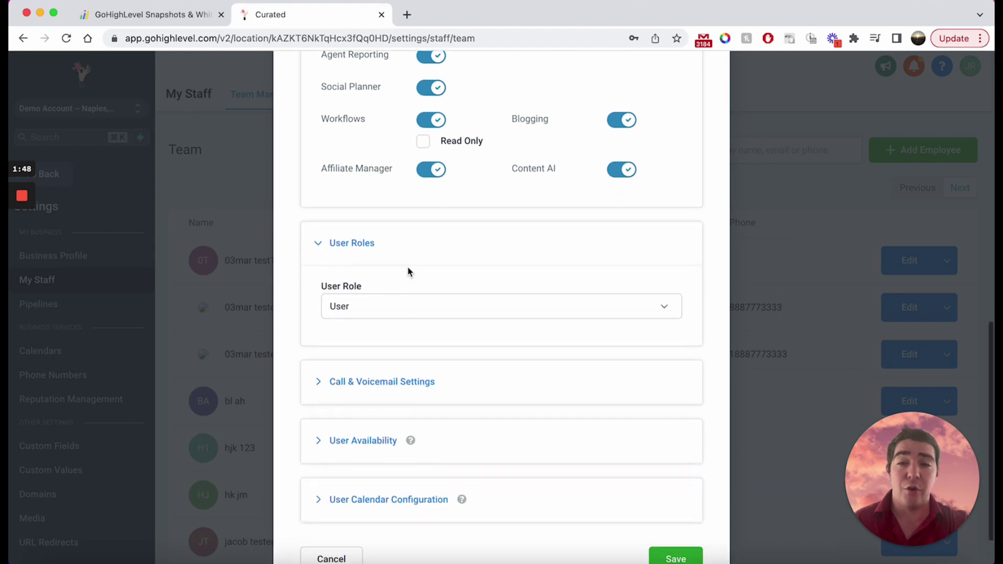
click(460, 313)
click(424, 334)
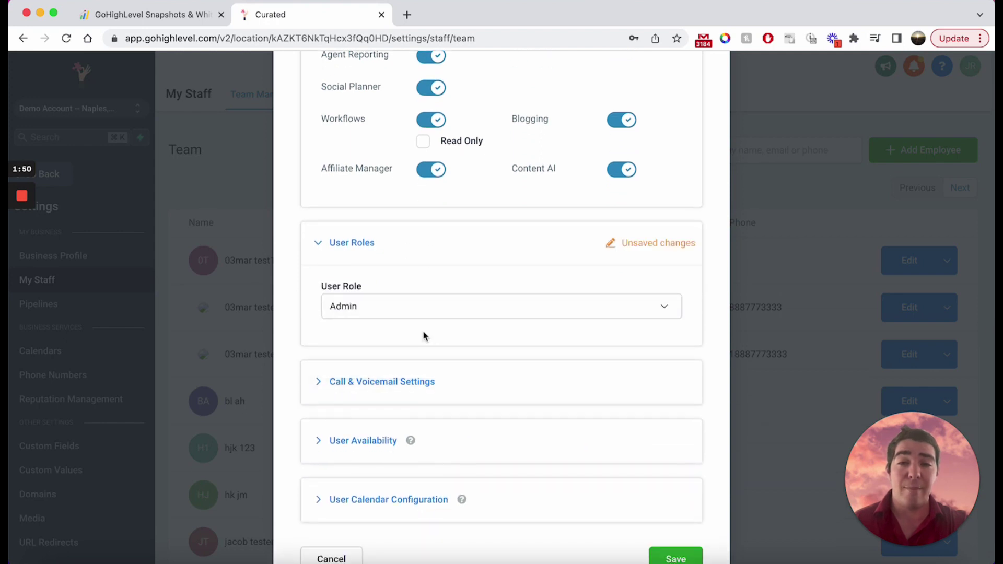
- Turn off the Settings permission and save the staff member's changes
scroll(571, 324, up, 3)
scroll(571, 324, up, 3)
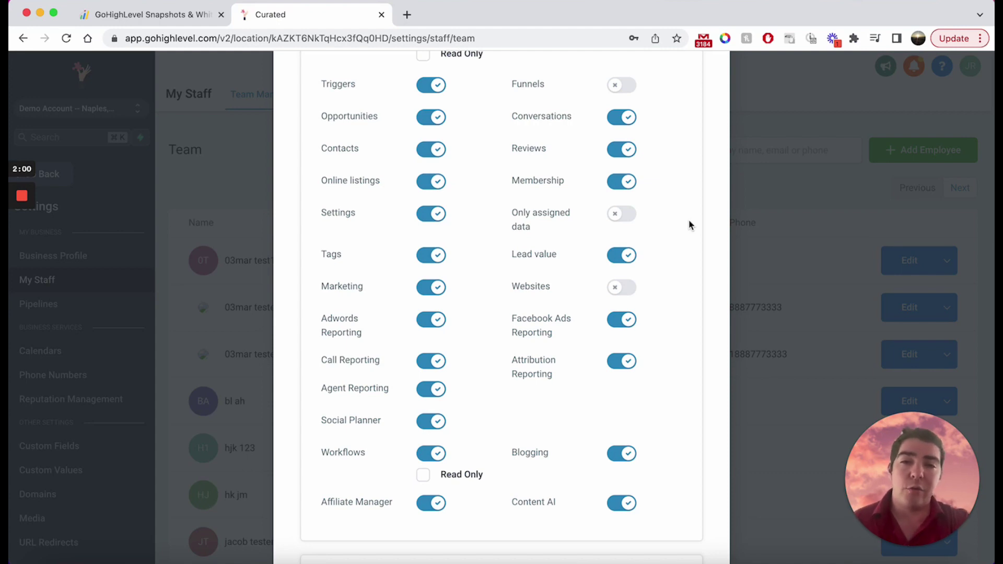
click(439, 216)
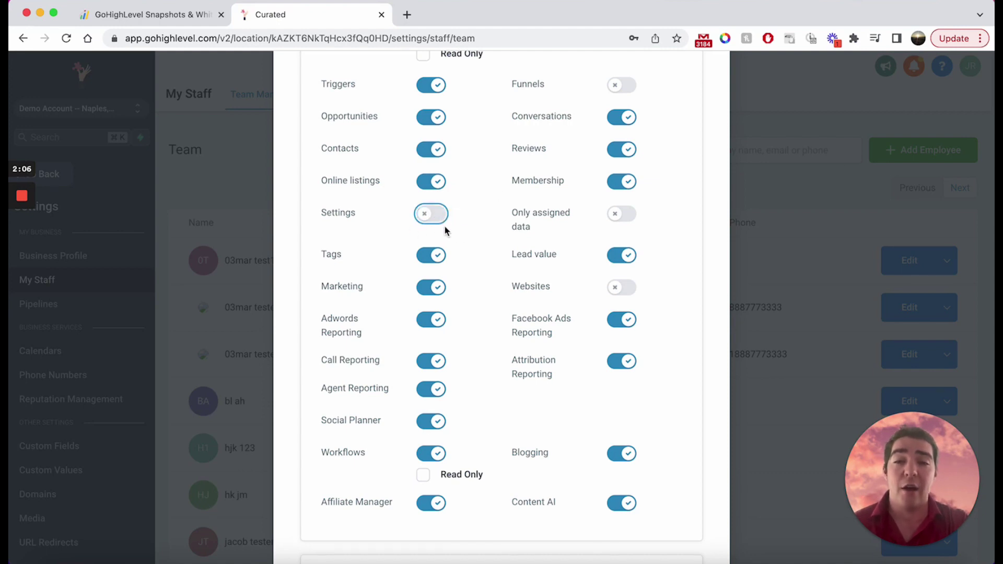
scroll(446, 226, up, 2)
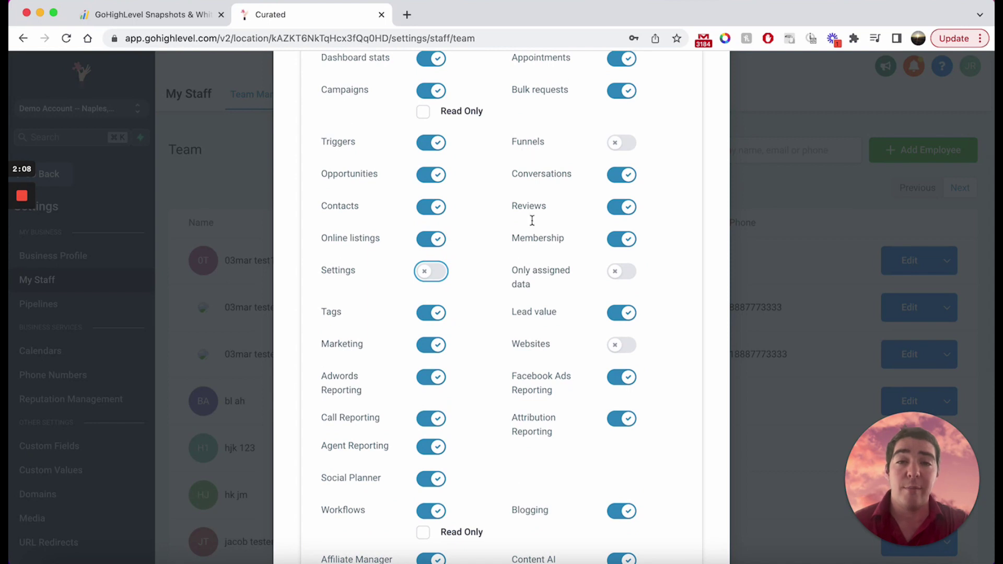
scroll(558, 360, down, 8)
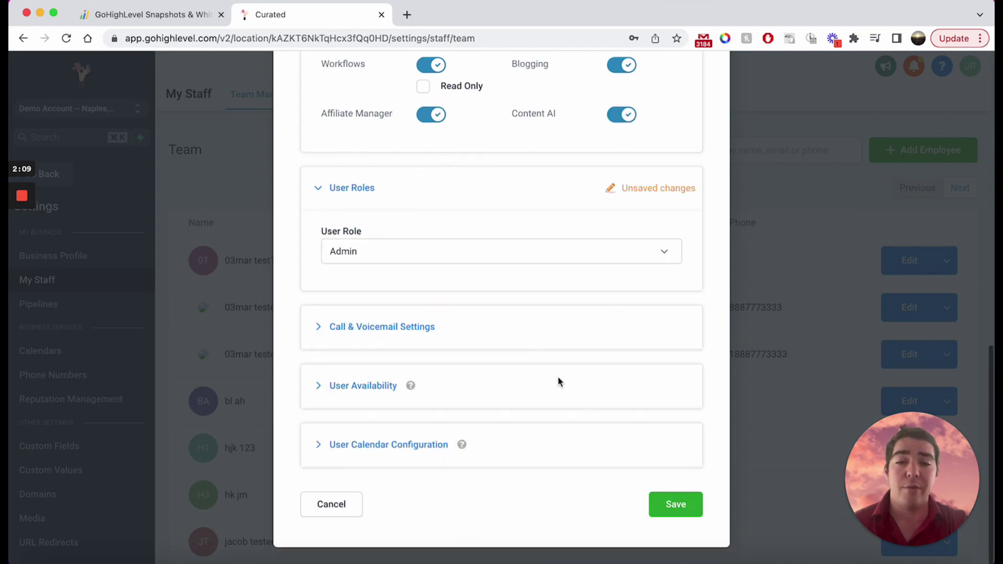
click(672, 510)
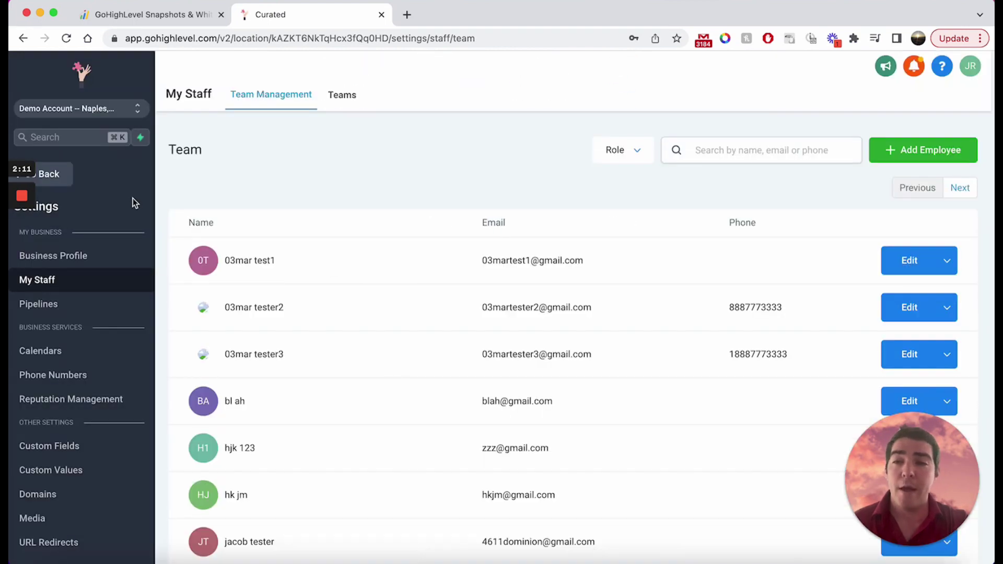
- Leave settings, visit the Sites and Contacts pages, then return to the Launchpad
click(66, 174)
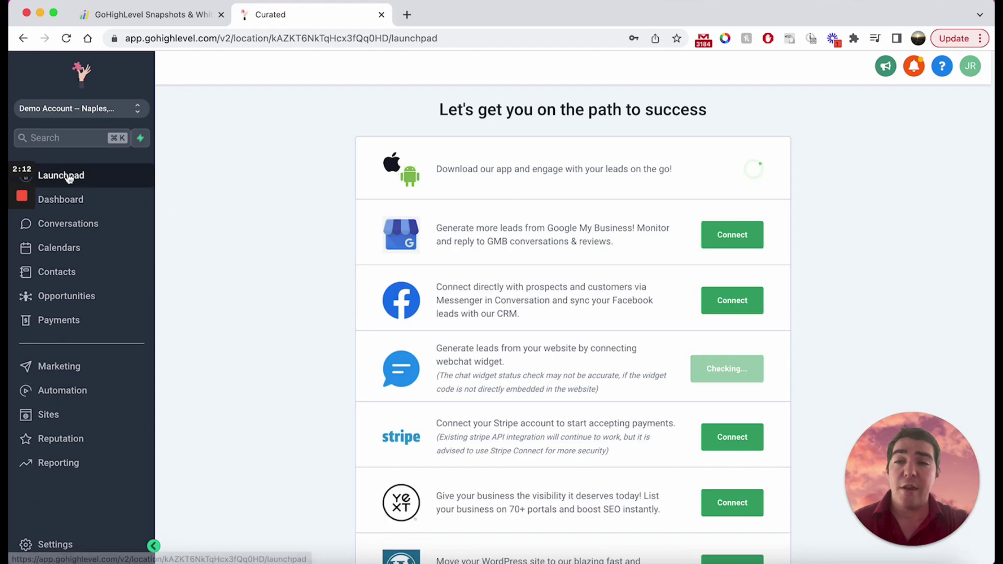
click(61, 415)
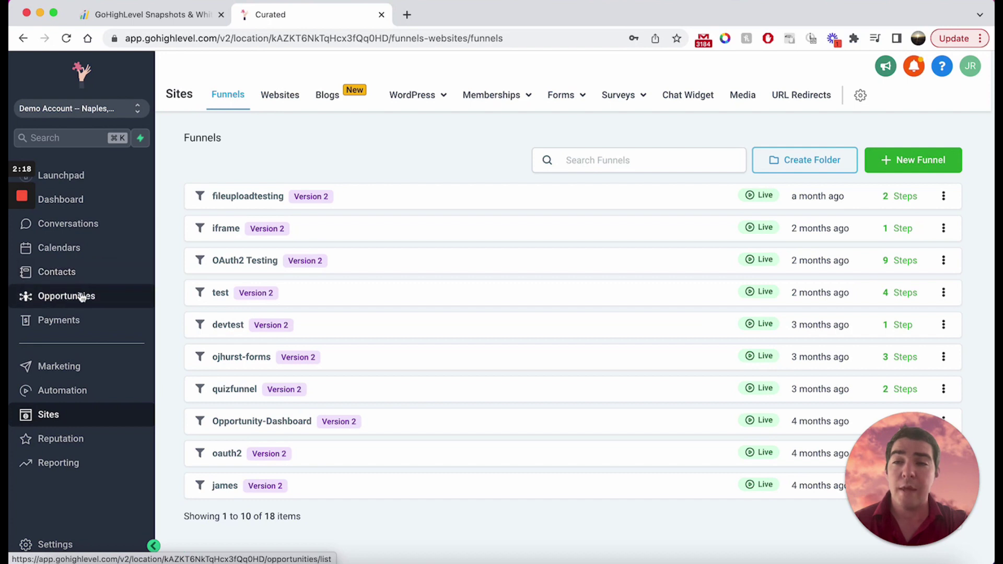
click(80, 275)
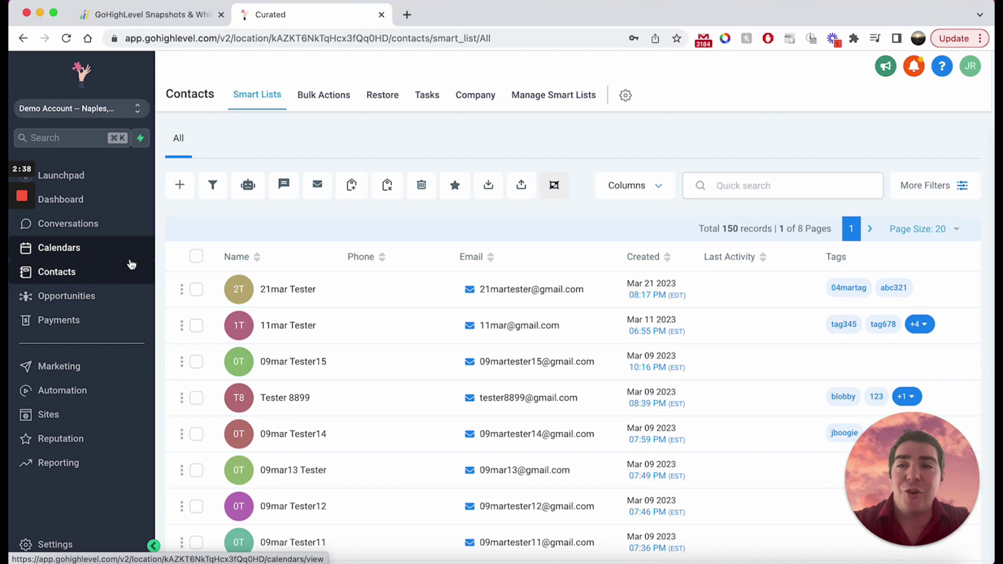
click(73, 174)
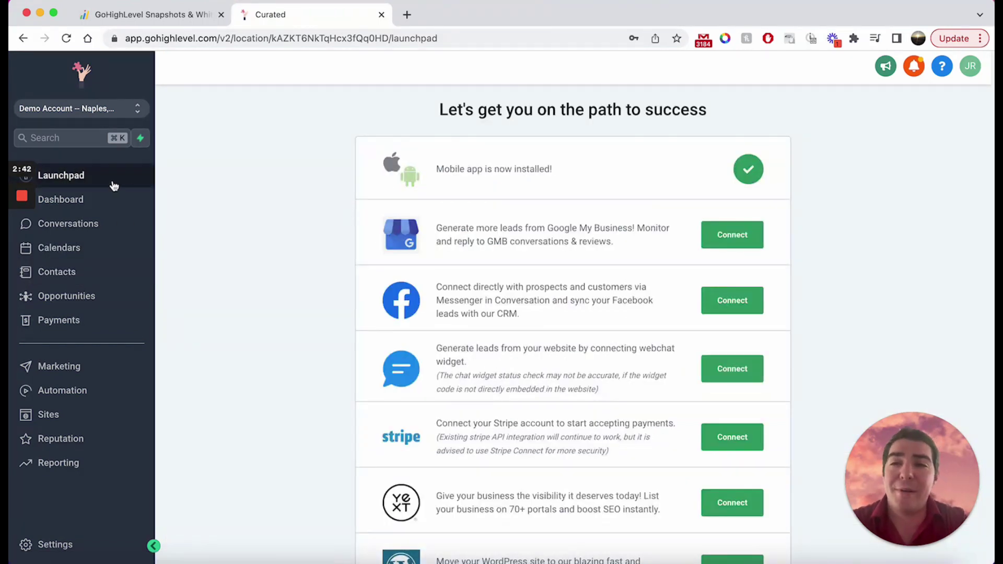
- Highlight the add-team-members notes on the Launchpad, then open the Add Users invitation
scroll(314, 263, down, 3)
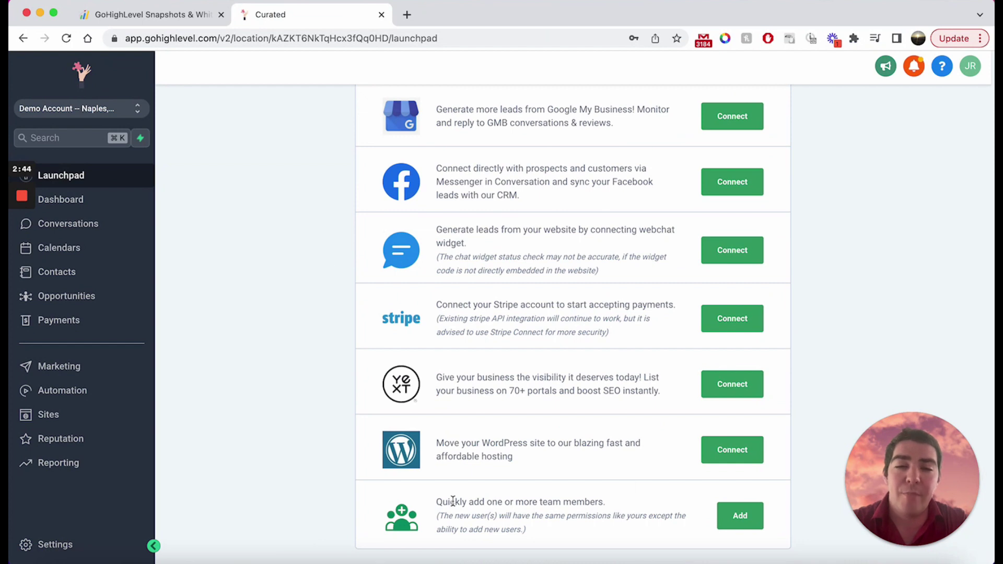
drag(448, 502, 559, 527)
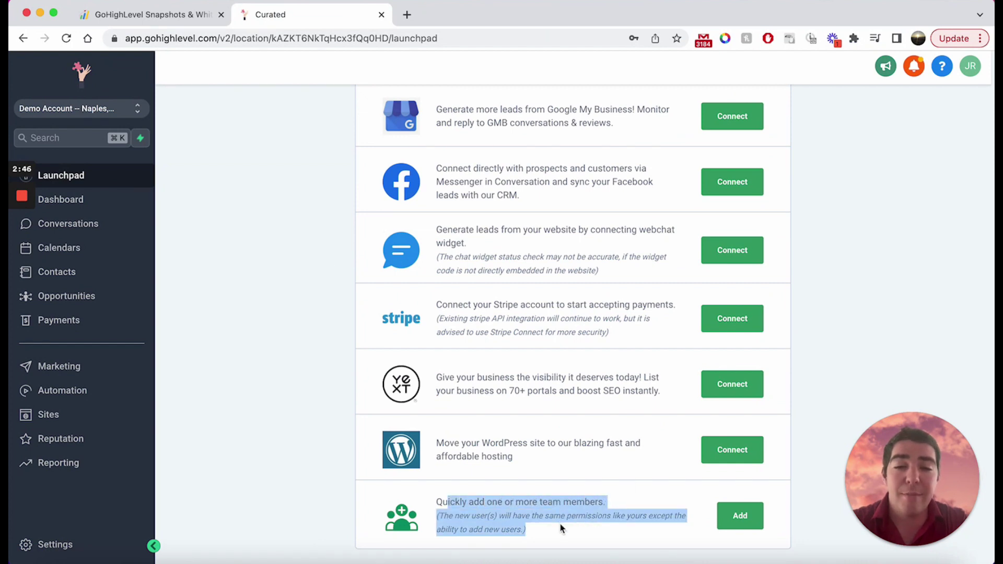
click(559, 522)
drag(464, 517, 555, 530)
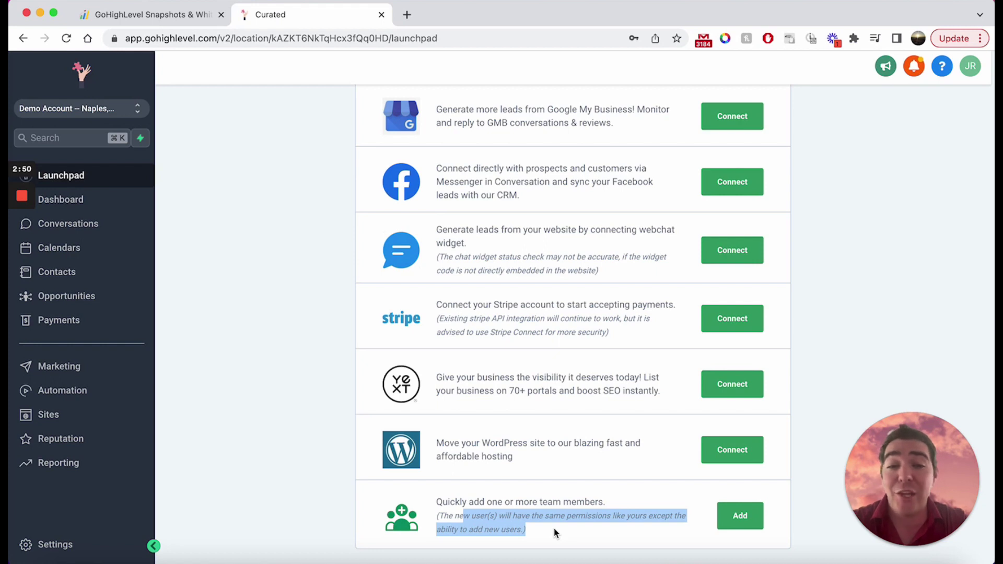
click(553, 531)
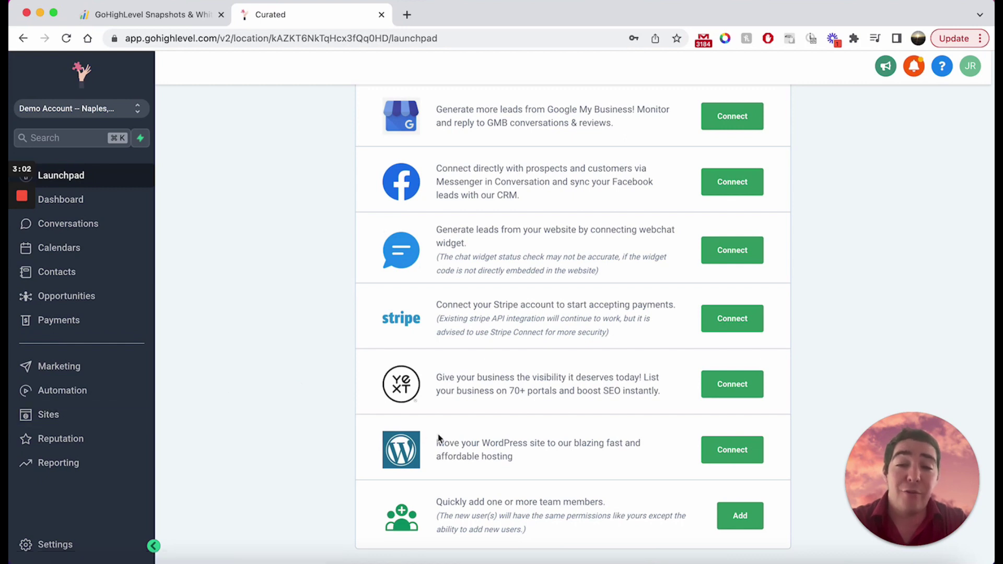
click(751, 517)
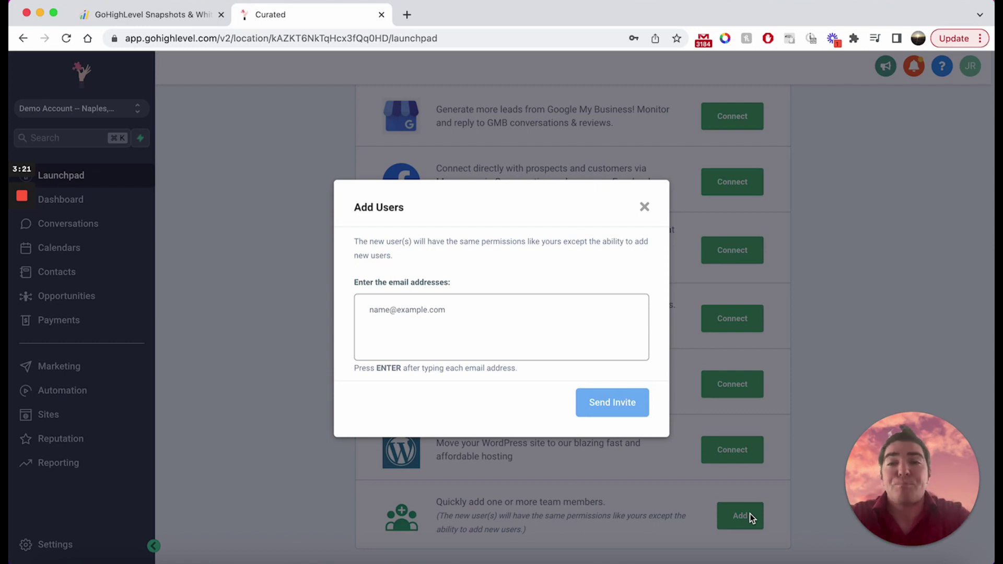
- Focus the e-mail field, then close the Add Users dialog without sending an invite
click(397, 308)
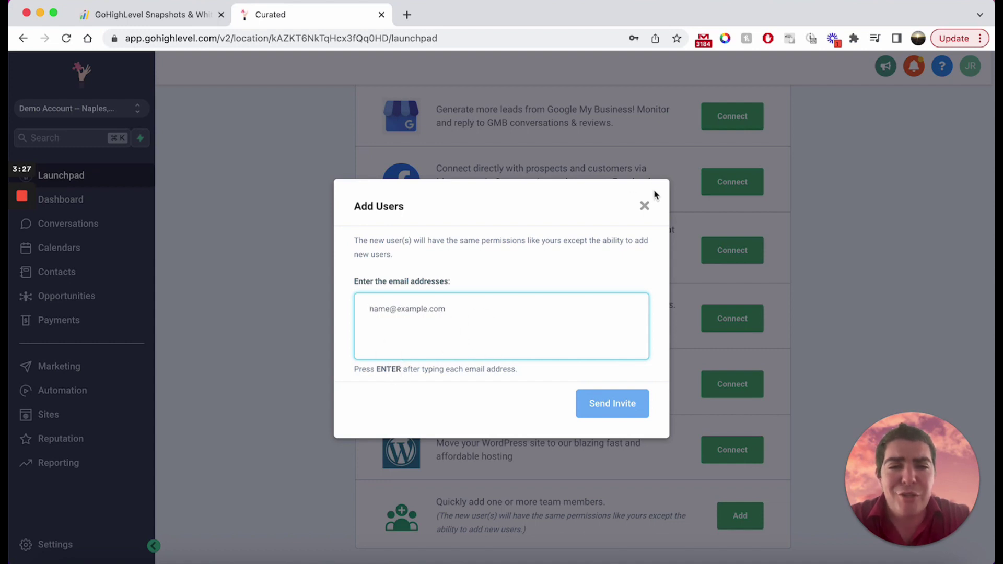
click(645, 205)
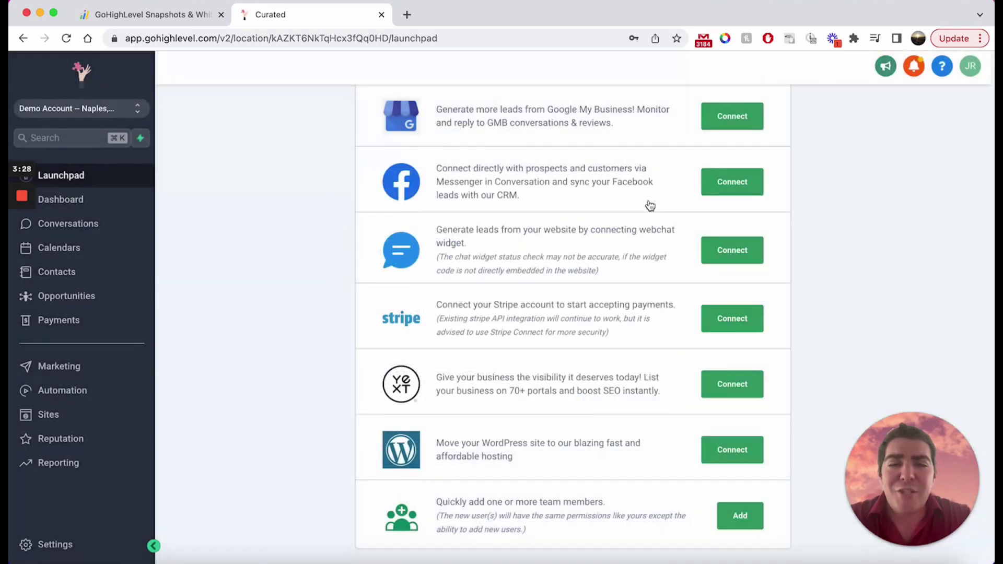
- Switch to the getextendly.com tab showing Extendly for HighLevel
click(201, 20)
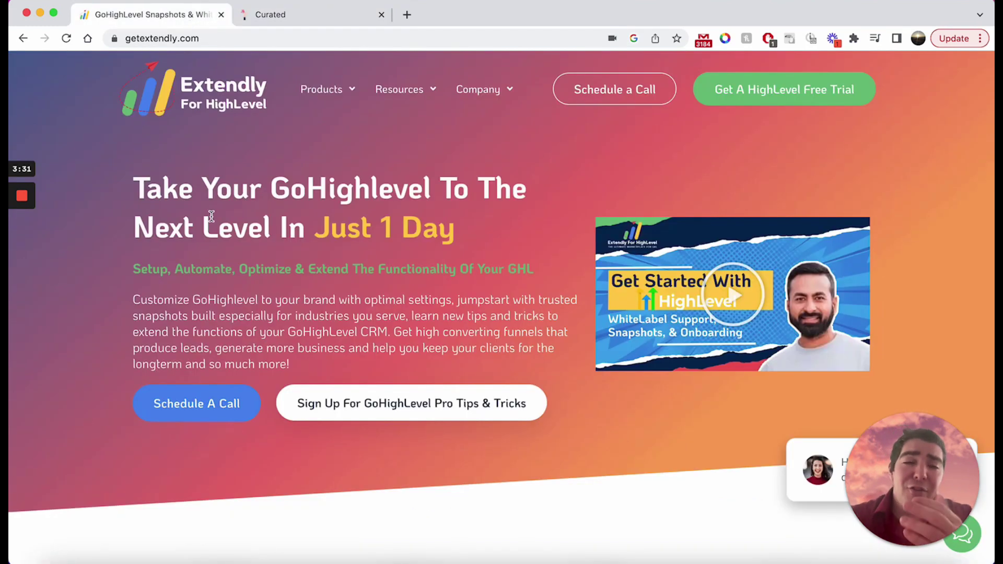